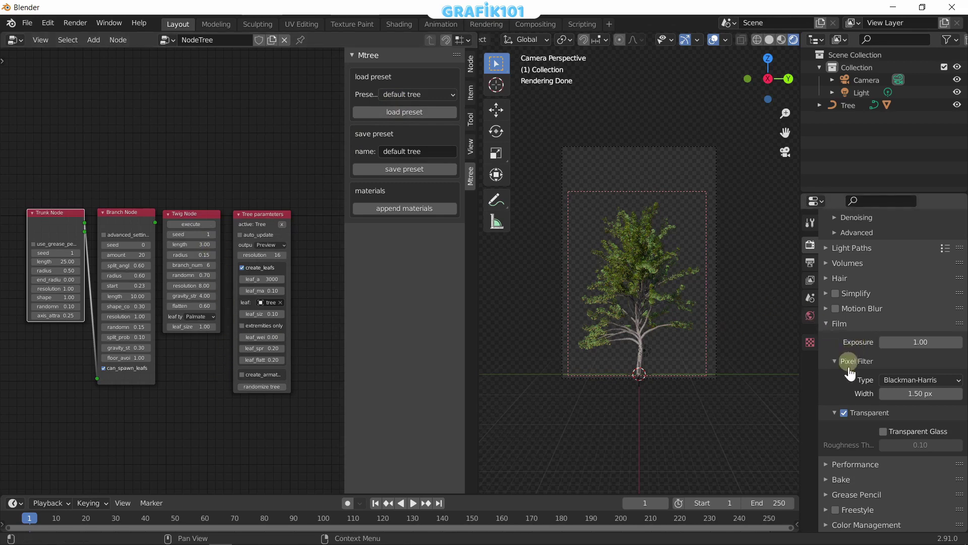
Step: Review the world and render output settings, then save the render as Tree.png
left_click(810, 315)
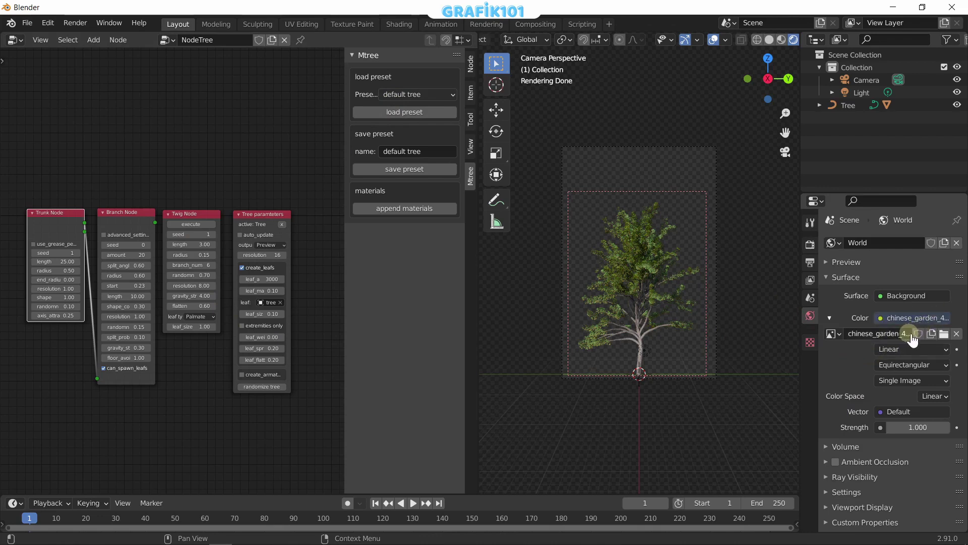
left_click(810, 262)
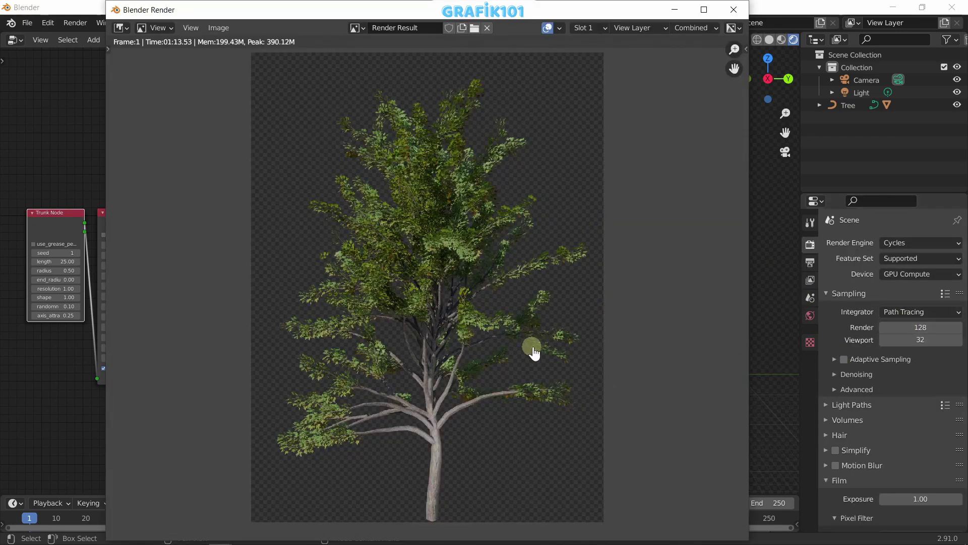
key("shift+alt+s")
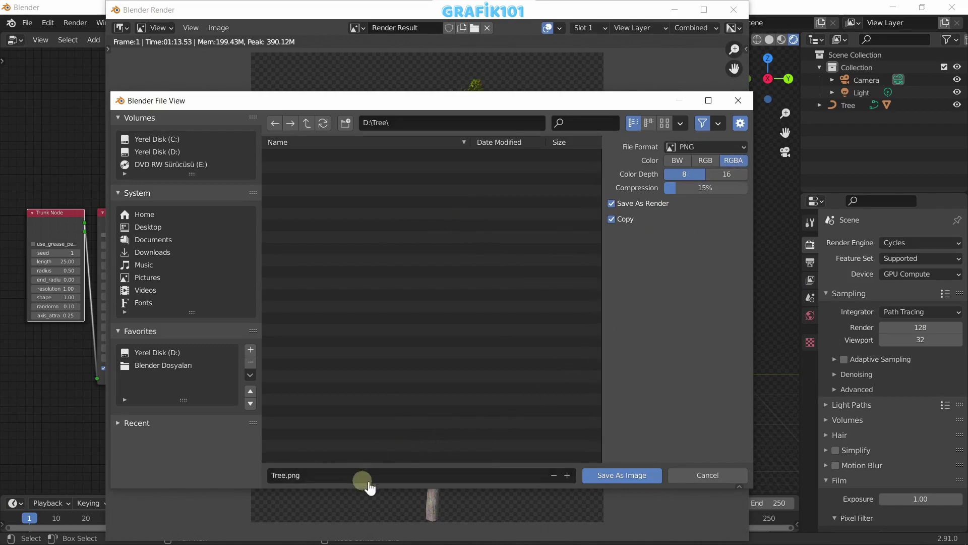
left_click(605, 475)
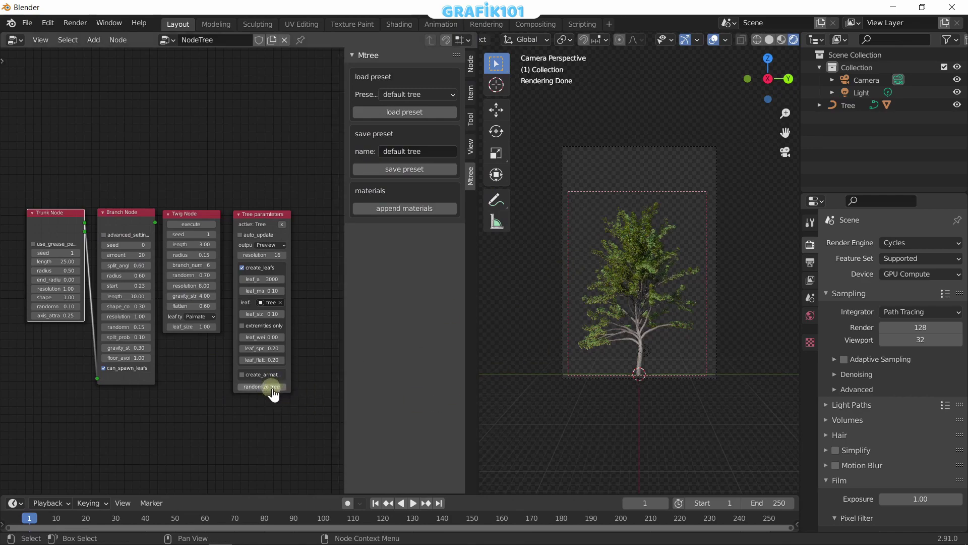
Step: Randomize the tree into a new variant and render it
left_click(273, 391)
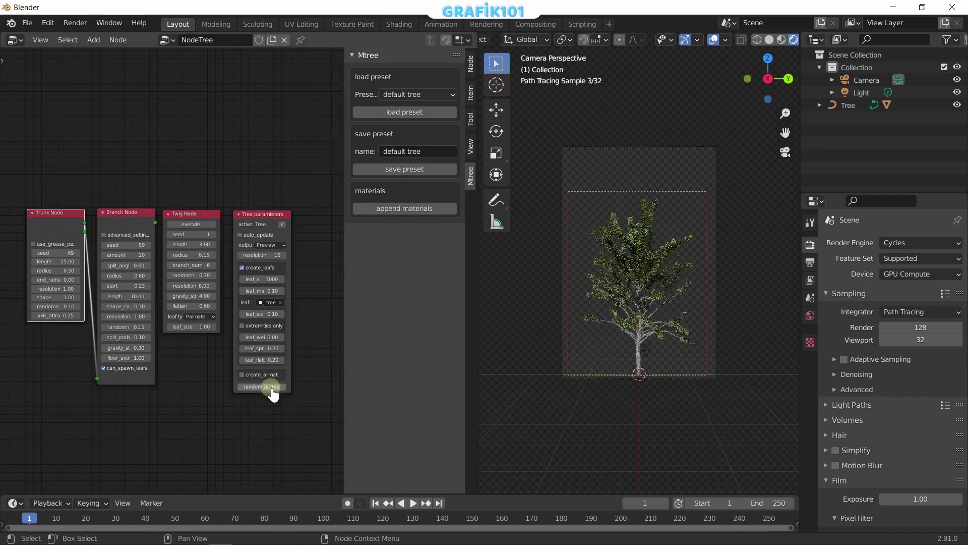
key("F12")
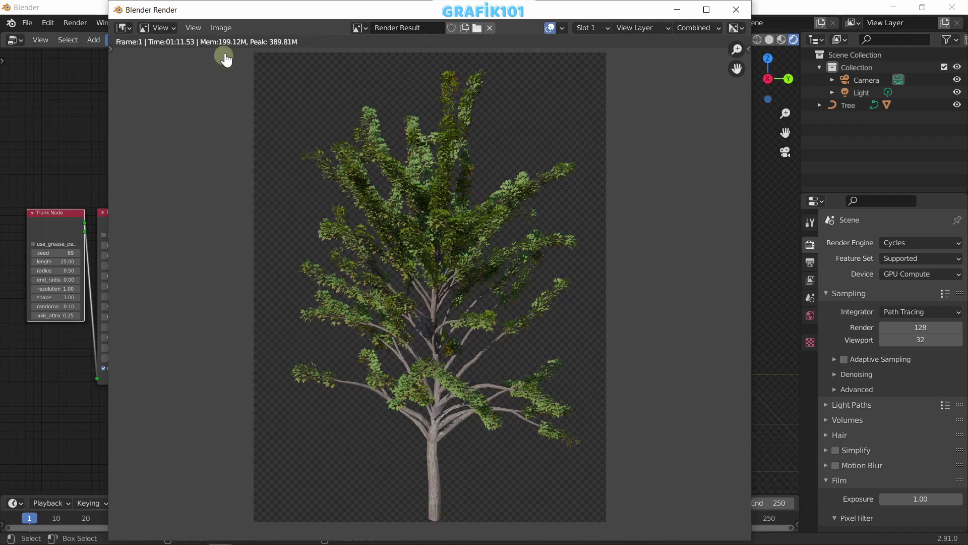
left_click(221, 27)
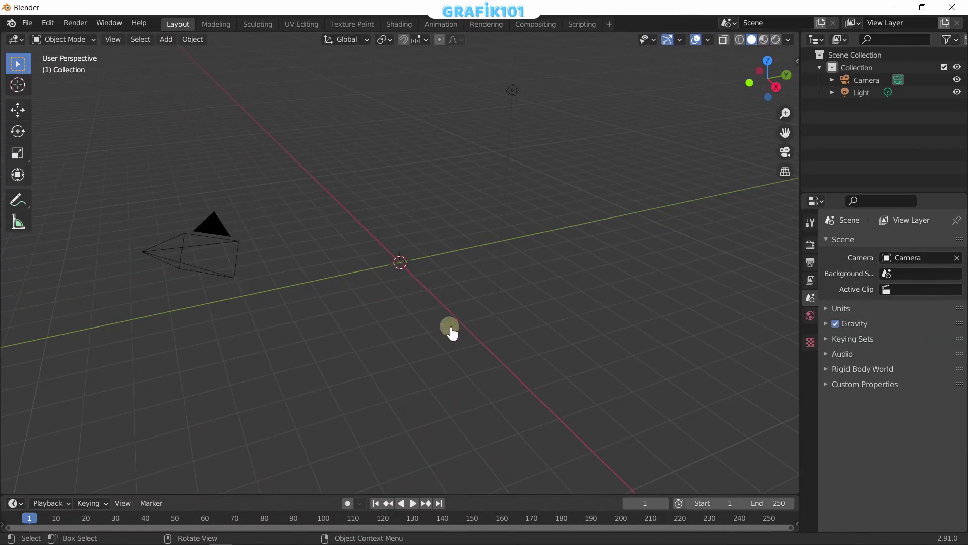
Step: Import Tree.png and Tree2.png as shadeless image planes
key("shift+a")
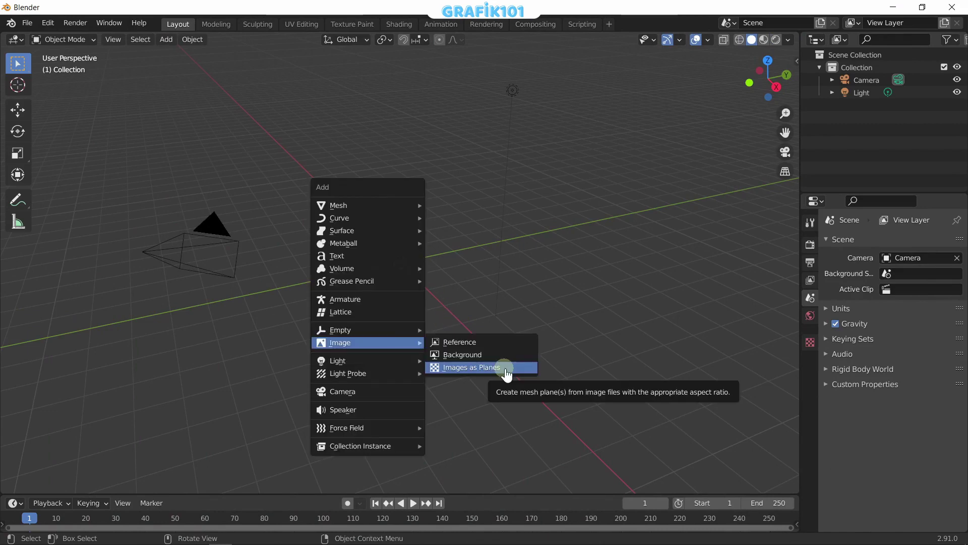
left_click(506, 372)
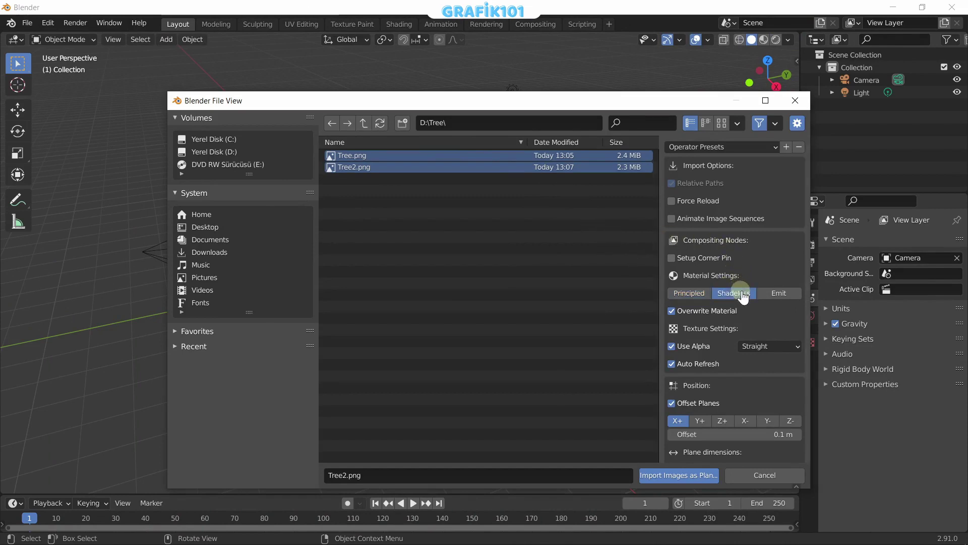
left_click(657, 479)
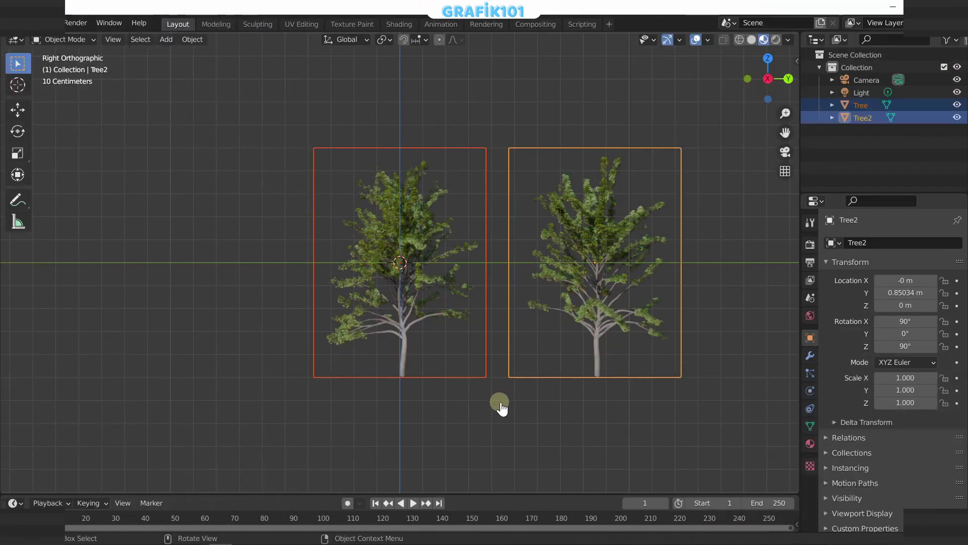
Step: Raise the planes' geometry along Z so the tree bases rest on the ground
key("Tab")
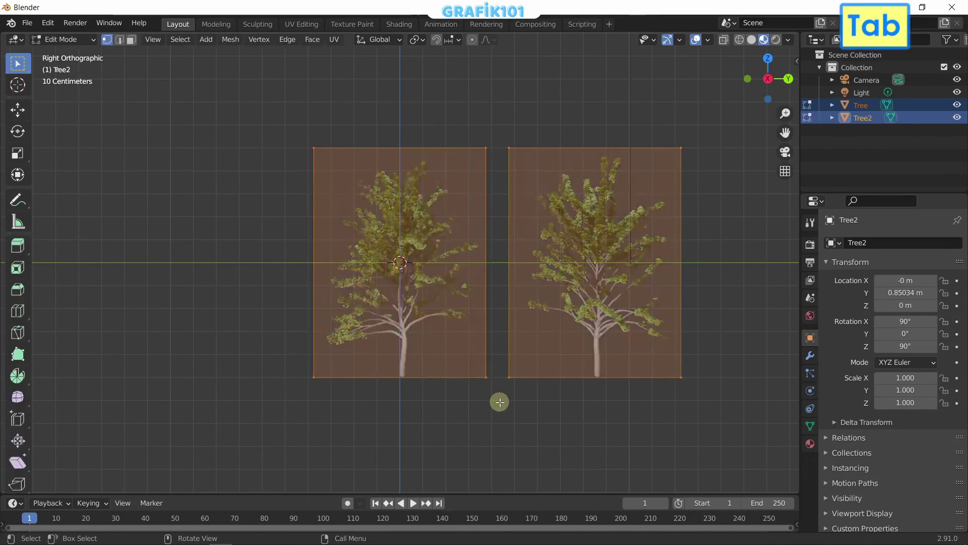
key("g")
key("z")
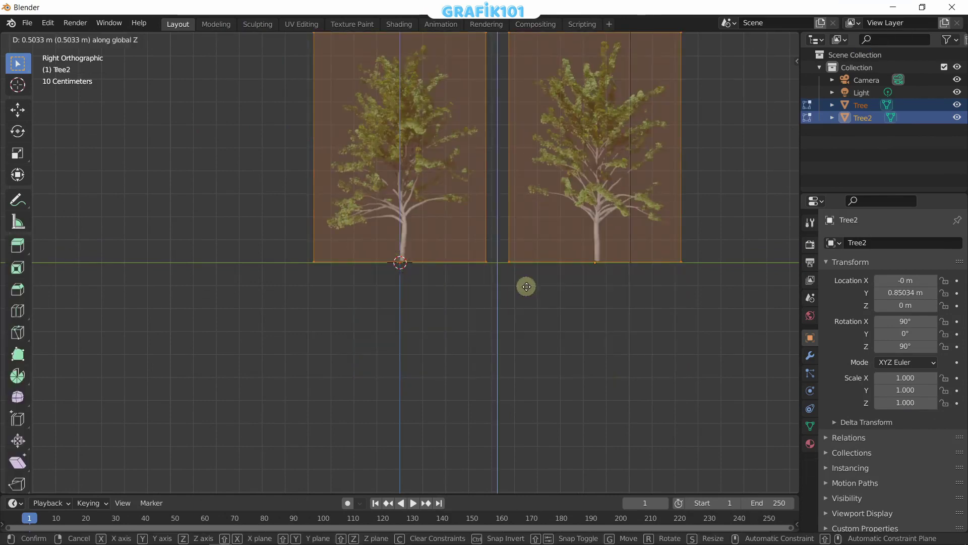
left_click(526, 286)
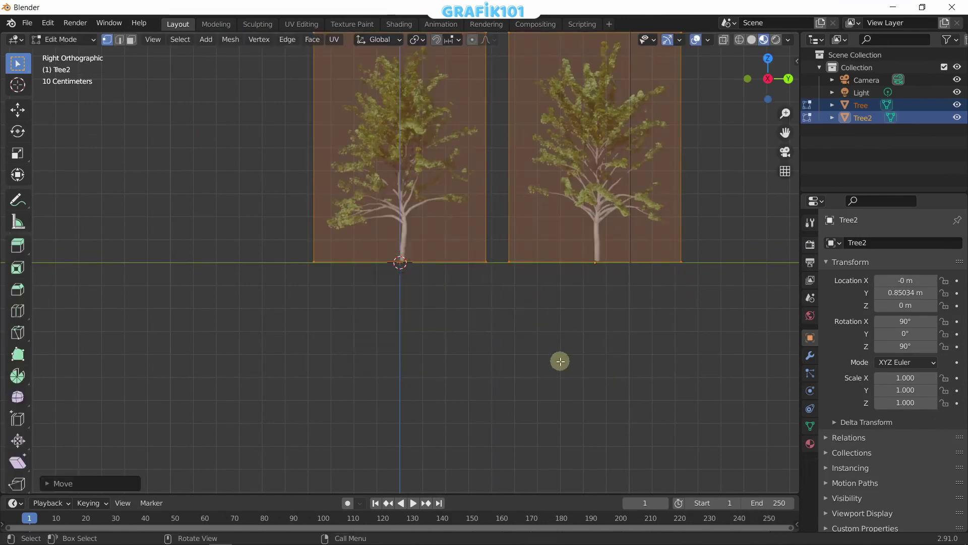
key("Tab")
key("r")
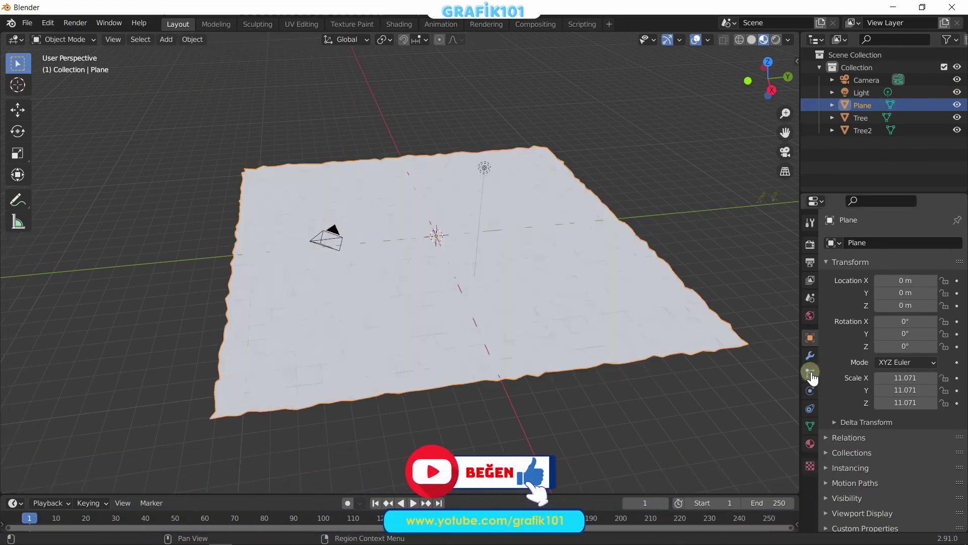
Step: Add a Hair particle system to the ground plane with 0.5 m strand length
left_click(811, 373)
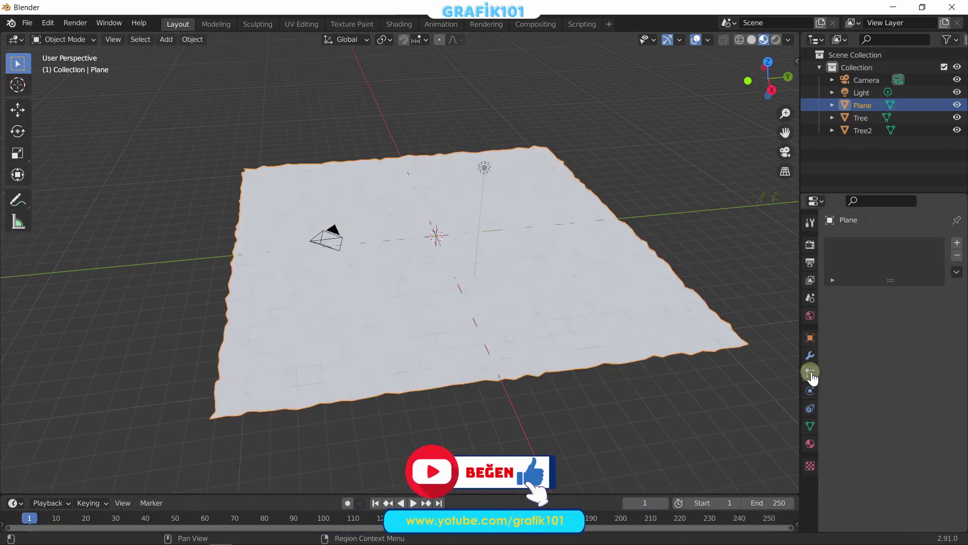
left_click(956, 245)
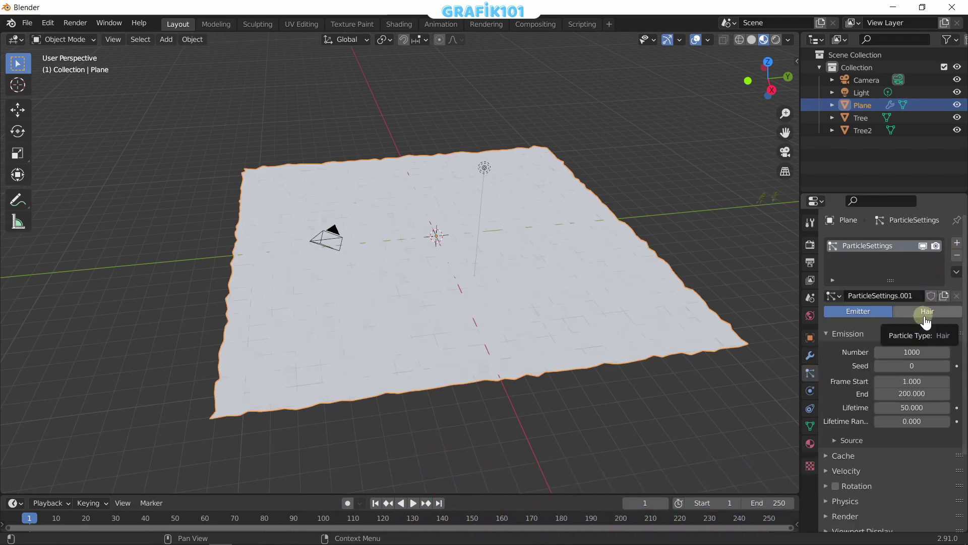
left_click(924, 318)
left_click_drag(928, 391, 913, 394)
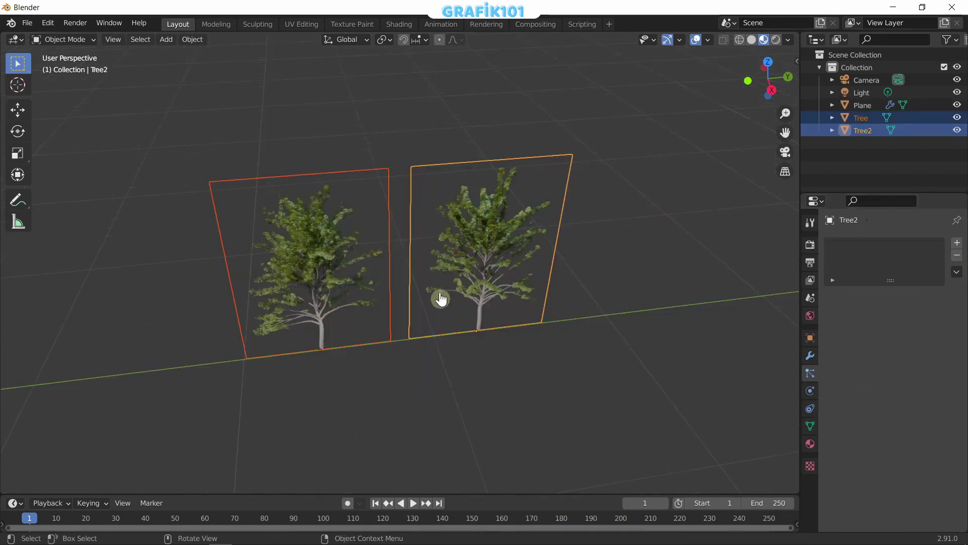
Step: Move both tree planes into a new collection named 'Trees'
key("m")
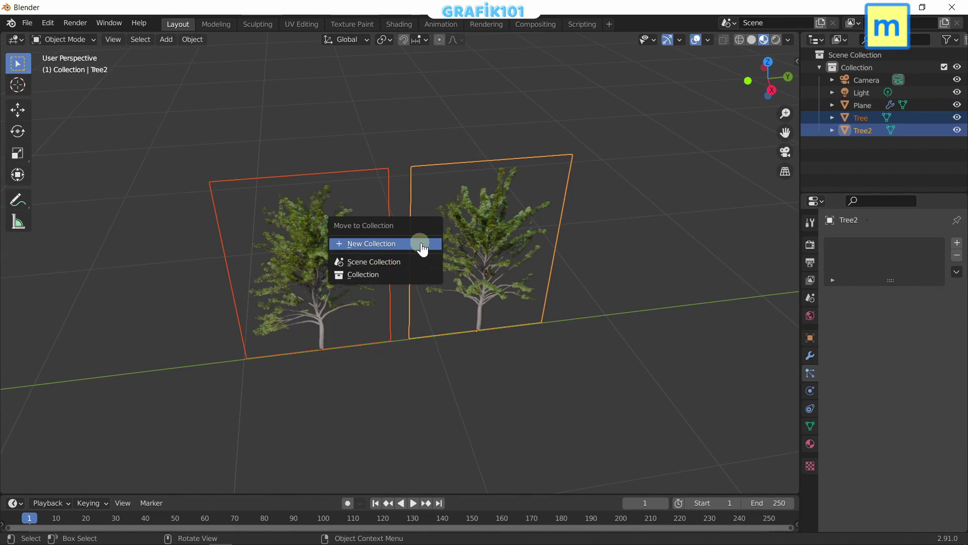
left_click(423, 244)
type("Trees")
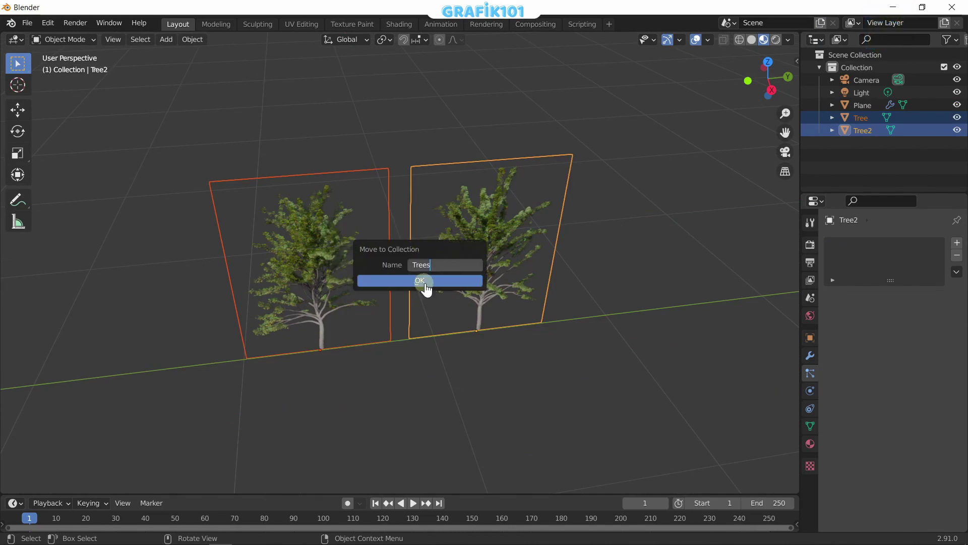
left_click(425, 282)
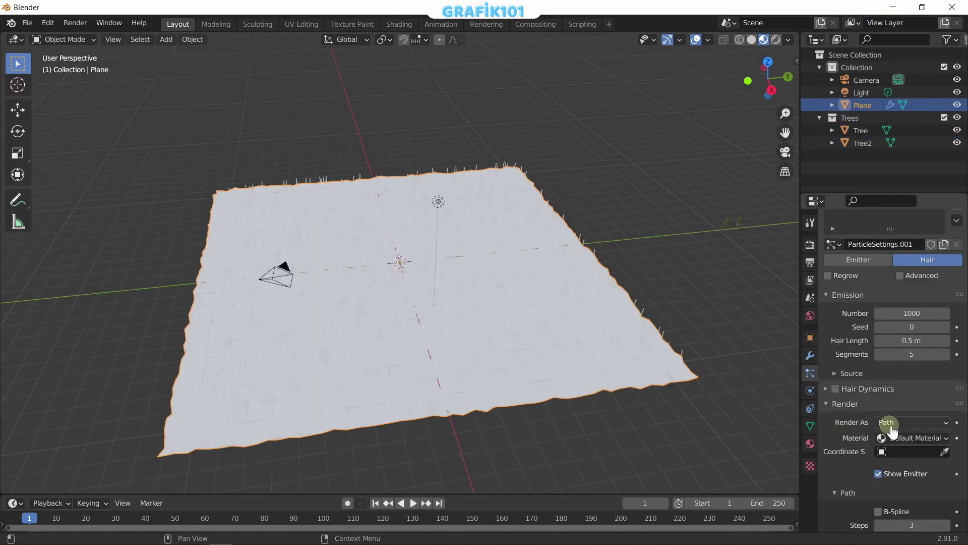
Step: Render the hair particles as the Trees collection with 0.5 scale randomness
left_click(889, 423)
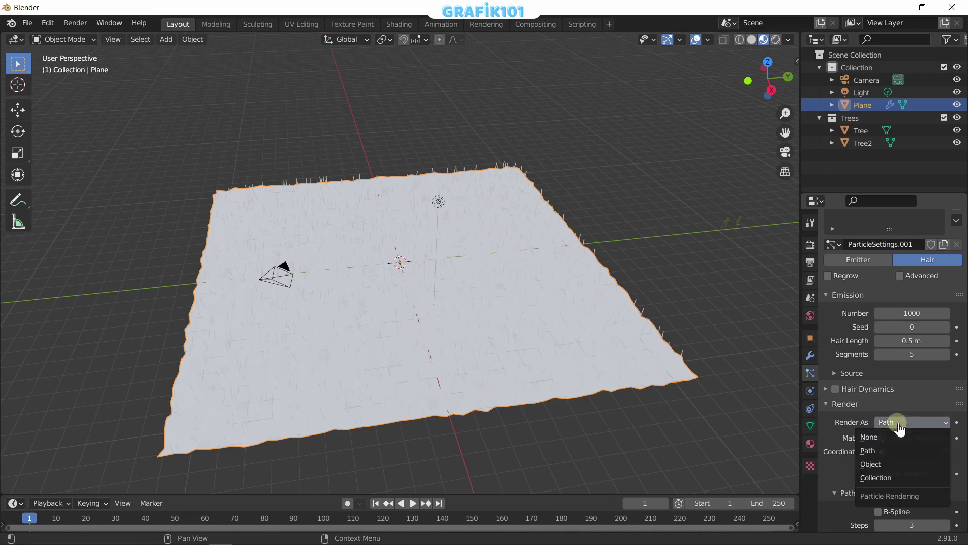
left_click(890, 478)
scroll(923, 373, "down", 5)
left_click(925, 373)
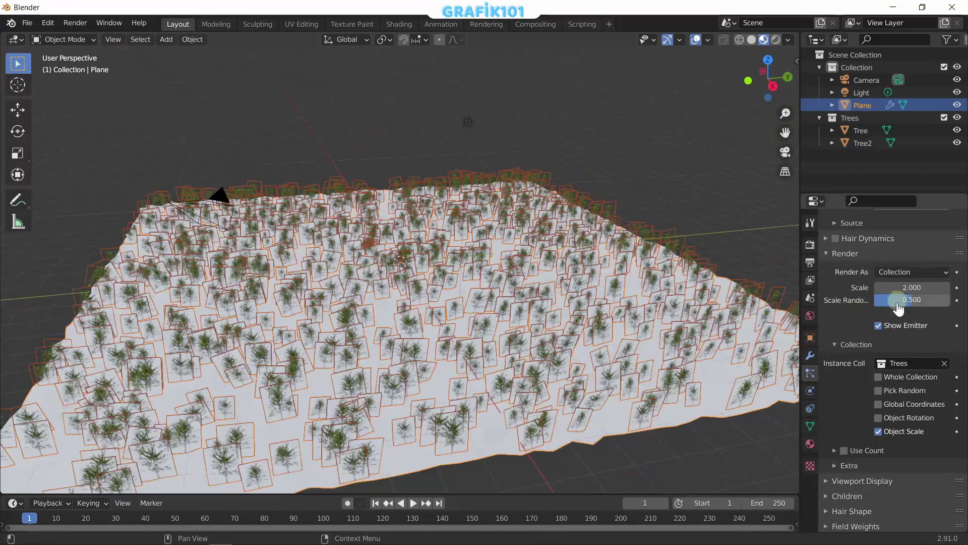
left_click_drag(903, 302, 918, 305)
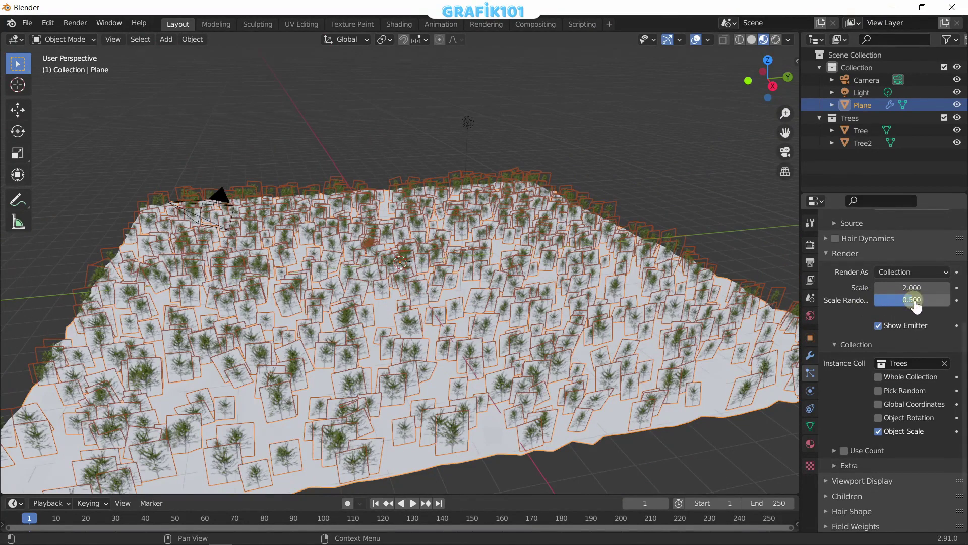
scroll(911, 328, "up", 10)
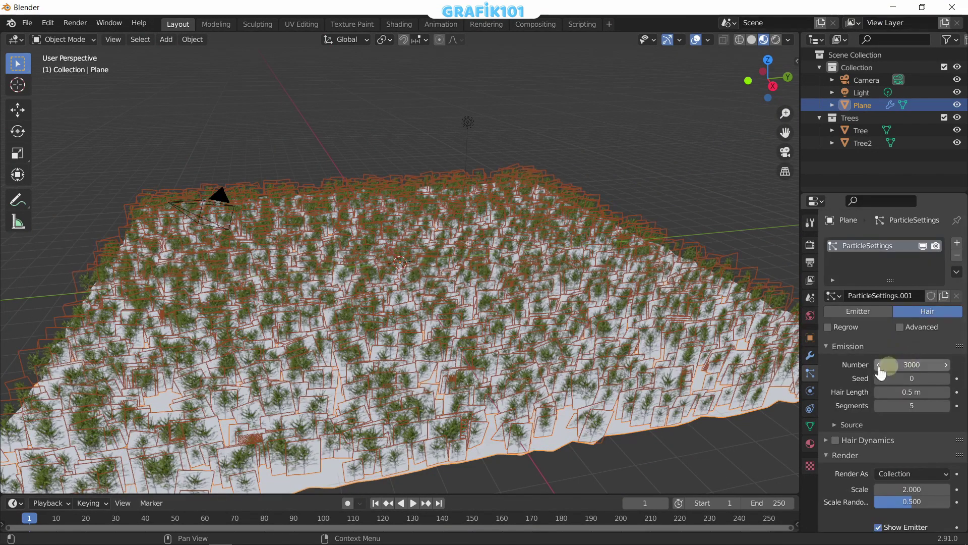
Step: Weight-paint a winding path across the ground plane in Weight Paint mode
left_click(625, 468)
scroll(580, 403, "up", 5)
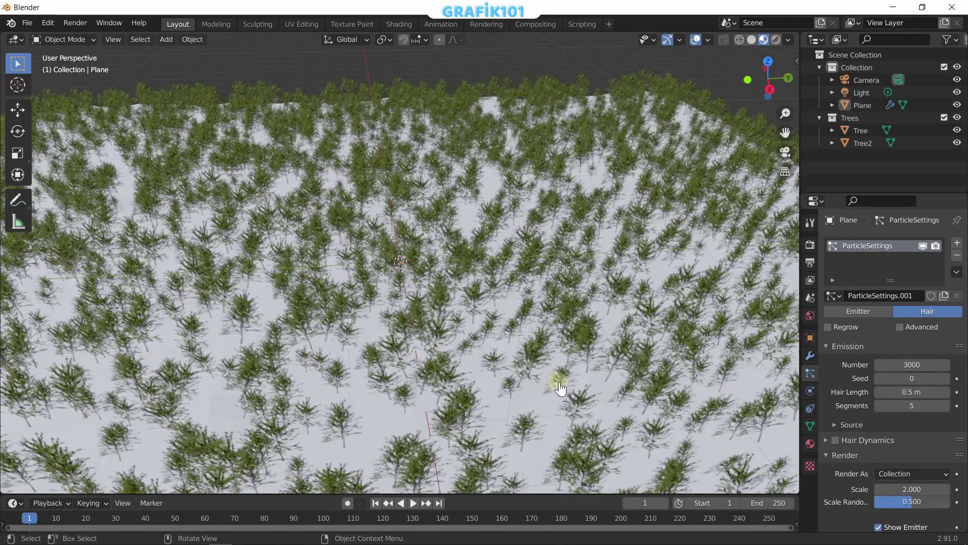
mouse_move(558, 385)
middle_mouse_down()
mouse_move(596, 367)
mouse_move(394, 354)
middle_mouse_up()
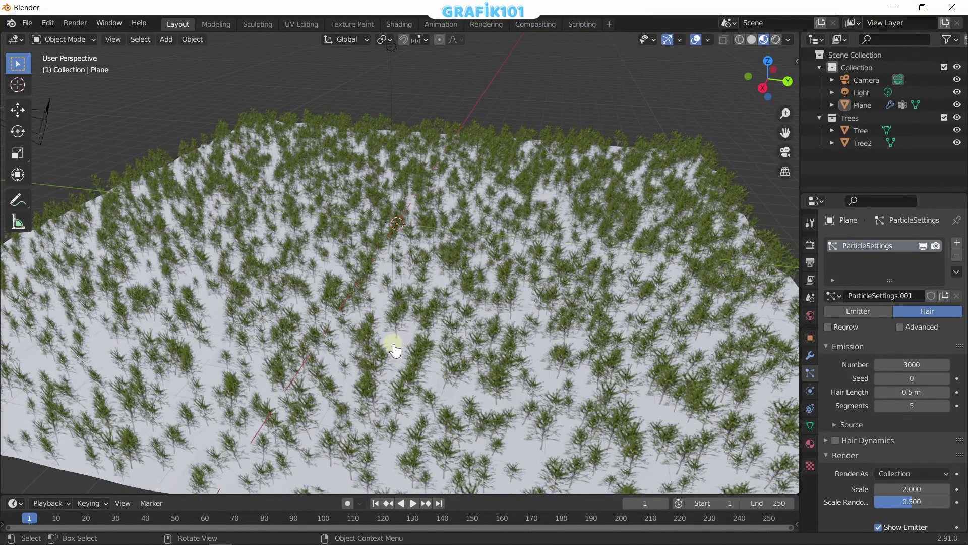
left_click(63, 39)
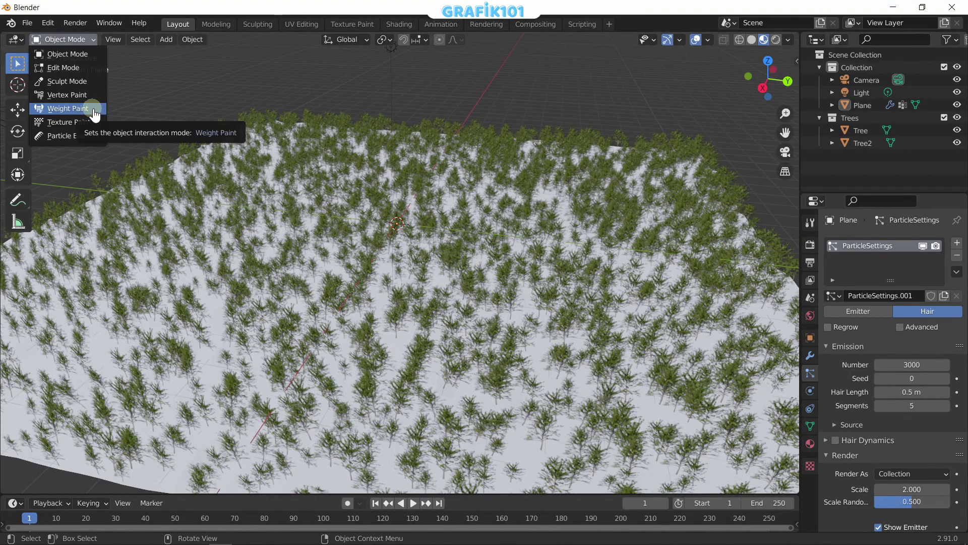
left_click(94, 114)
mouse_move(88, 348)
left_mouse_down()
mouse_move(123, 312)
mouse_move(244, 292)
mouse_move(429, 363)
mouse_move(633, 251)
mouse_move(311, 150)
left_mouse_up()
Step: Set particle density to the painted Group vertex group and return to Object Mode
scroll(870, 388, "down", 15)
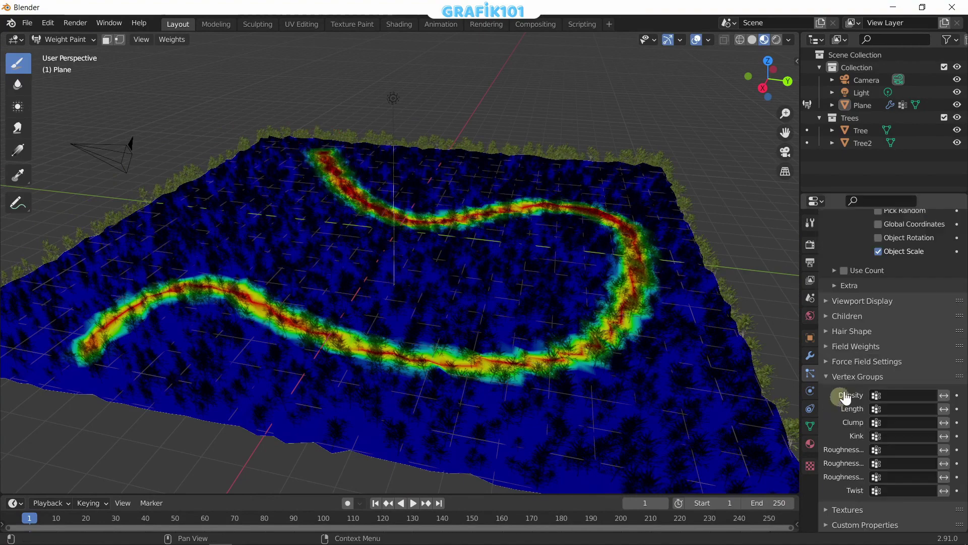
left_click(907, 395)
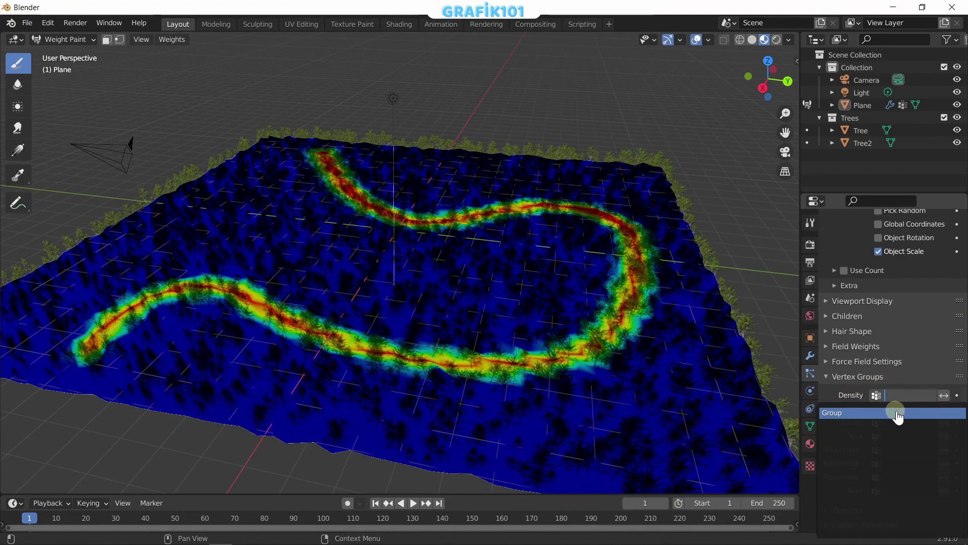
left_click(898, 414)
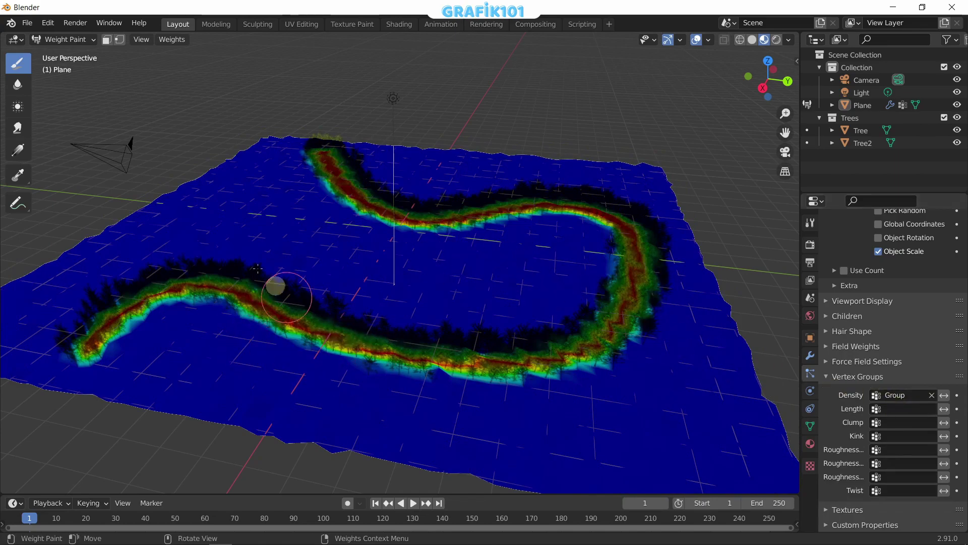
left_click(64, 40)
left_click(60, 53)
mouse_move(592, 309)
middle_mouse_down()
mouse_move(519, 320)
mouse_move(605, 314)
mouse_move(656, 282)
middle_mouse_up()
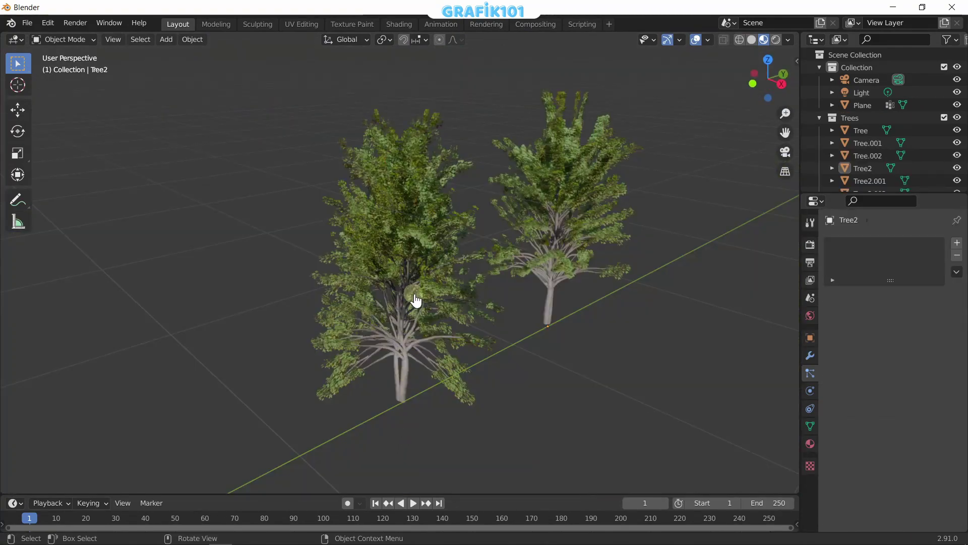
Step: Select the Tree.001 plane and scrub the timeline to preview the camera animation
left_click(415, 297)
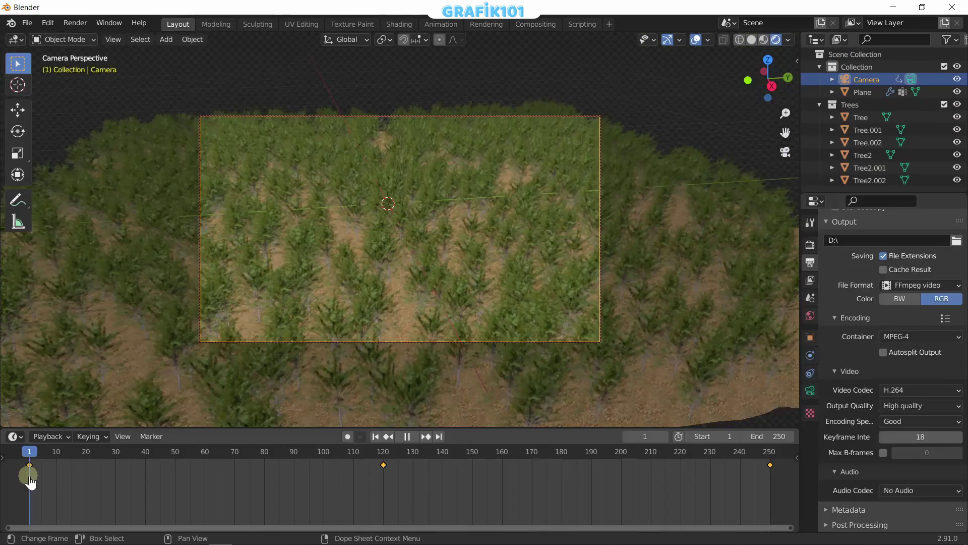
left_click_drag(187, 495, 585, 512)
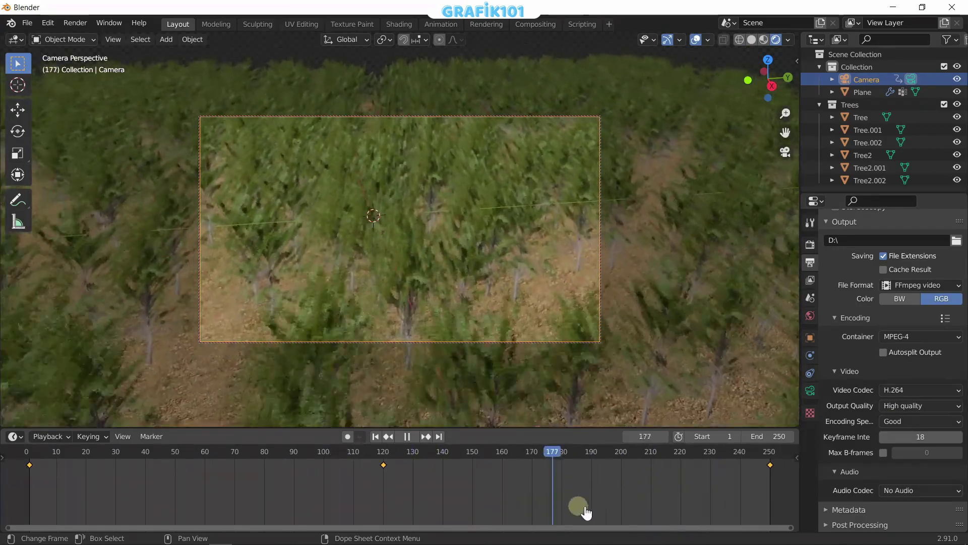